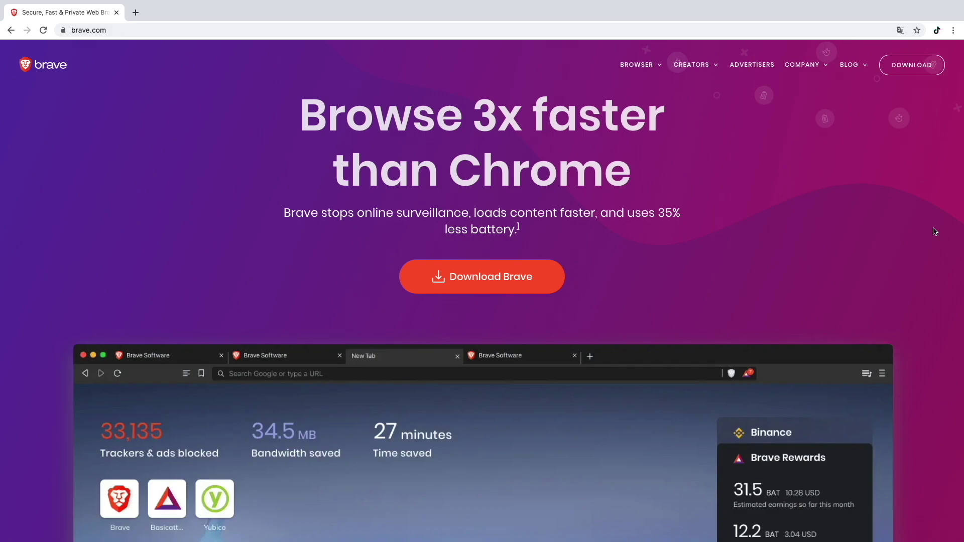
# - Download the Apple-chip Brave installer (Brave-Browser-arm64.dmg) and open the disk image
pyautogui.scroll(-10, 925, 233)
pyautogui.scroll(9, 926, 233)
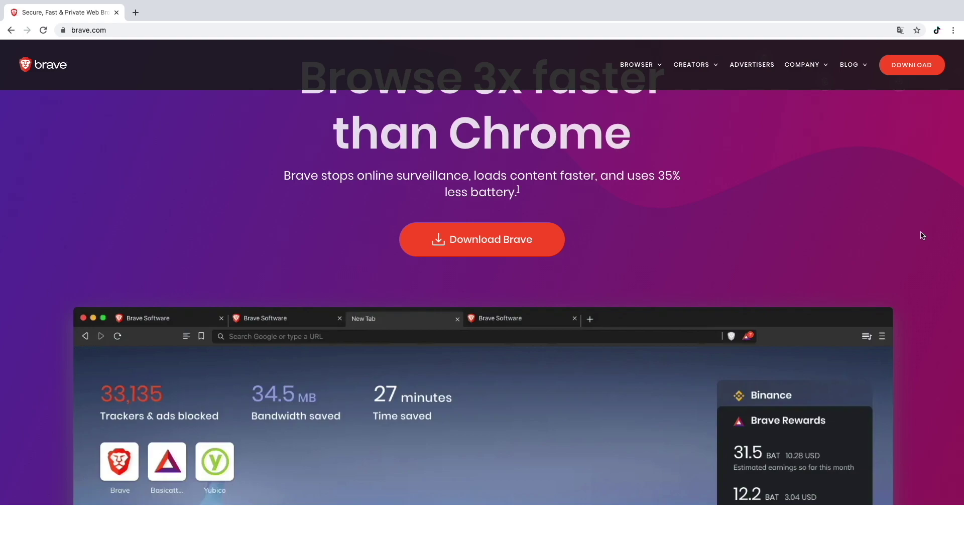
pyautogui.scroll(2, 790, 323)
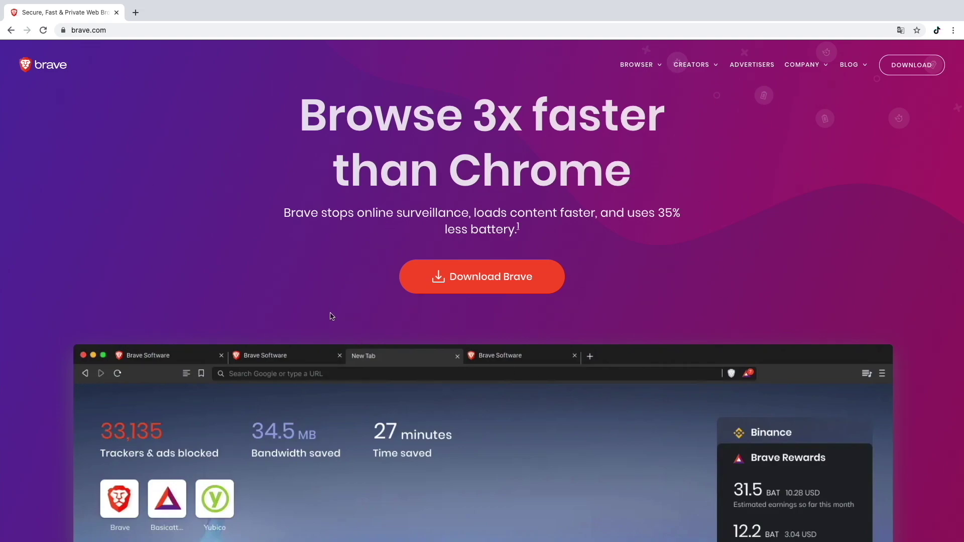
pyautogui.click(520, 277)
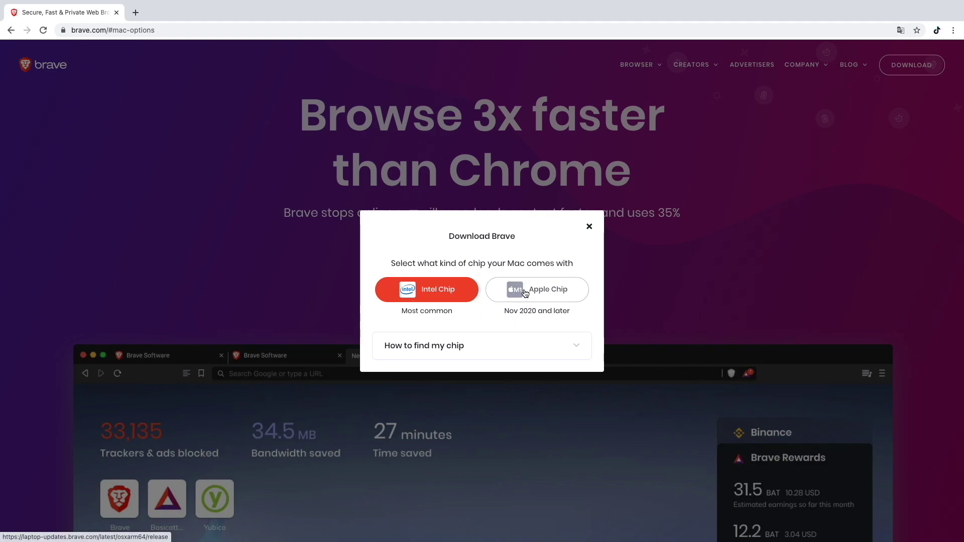
pyautogui.click(465, 283)
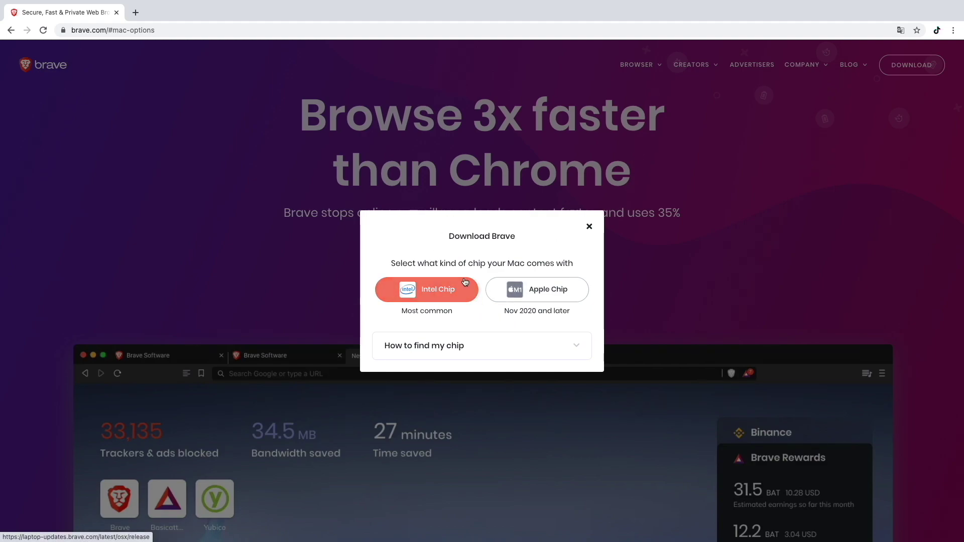
pyautogui.click(524, 294)
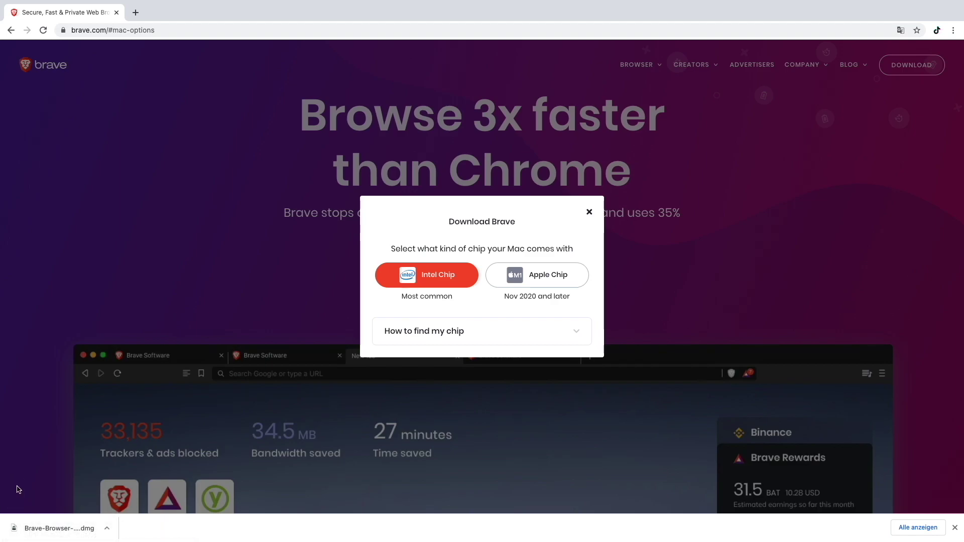
pyautogui.click(43, 530)
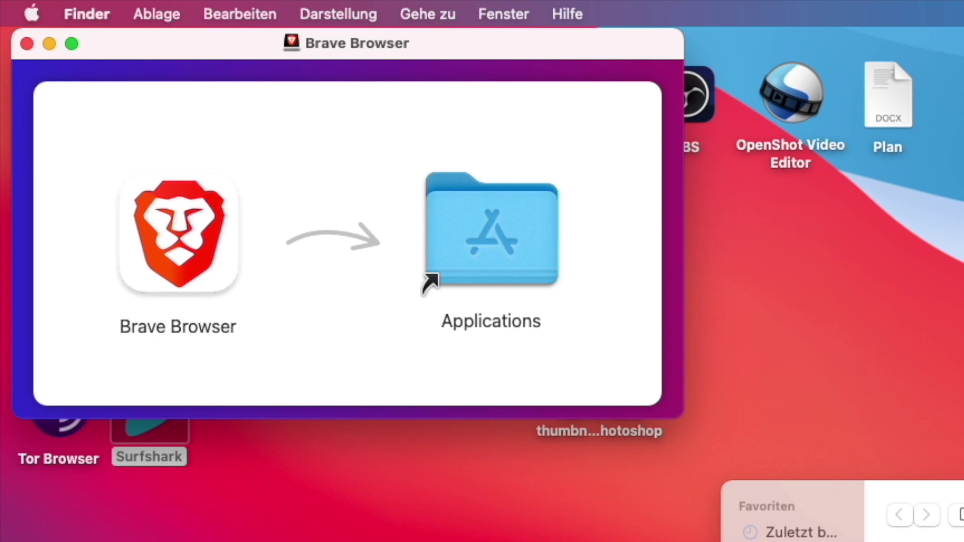
# - Copy Brave Browser from the disk image to the desktop and launch it, confirming Öffnen
pyautogui.moveTo(174, 226); pyautogui.dragTo(878, 226)
pyautogui.click(27, 44)
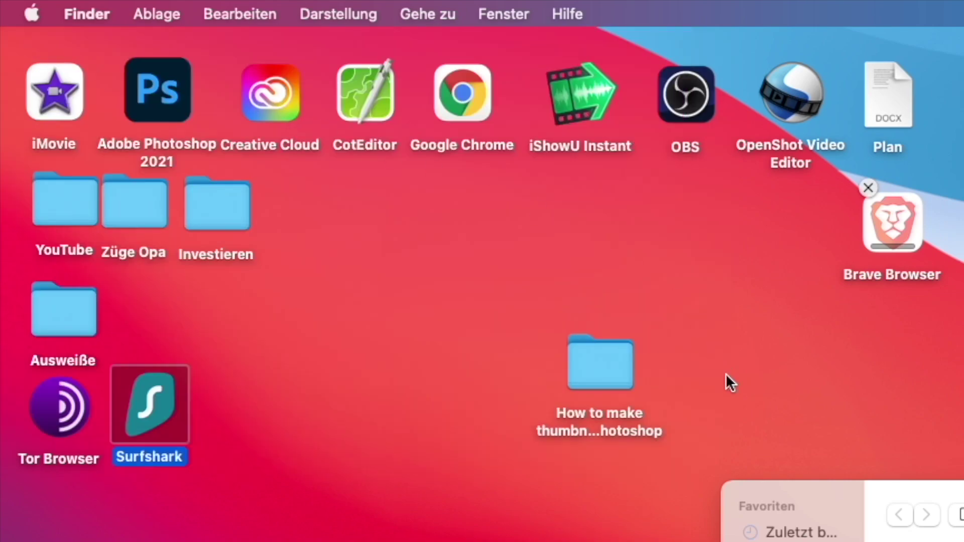
pyautogui.click(896, 229)
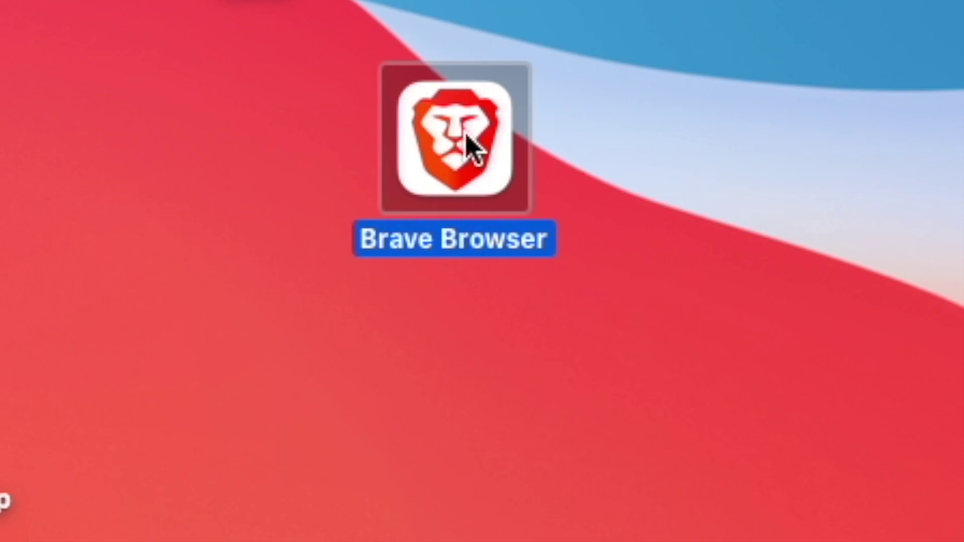
pyautogui.doubleClick(467, 135)
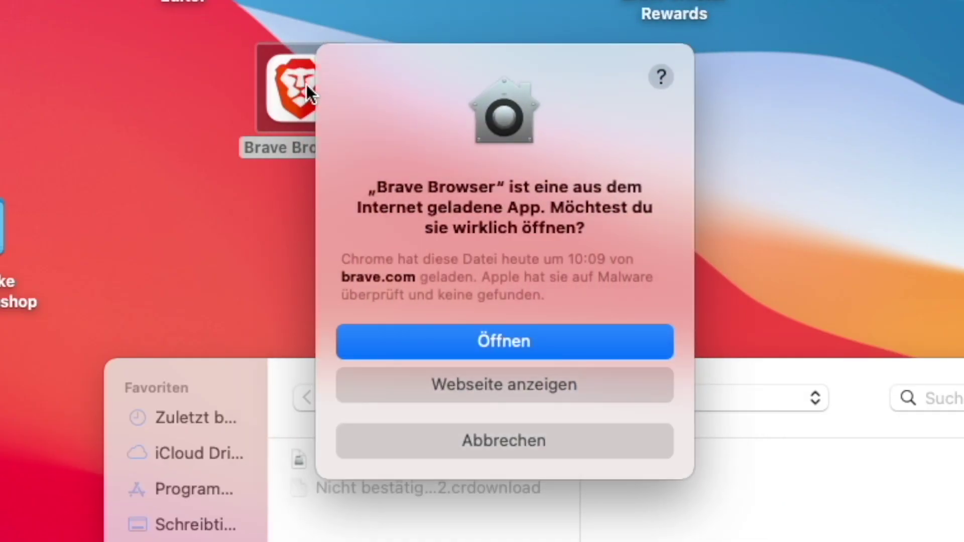
pyautogui.press('Return')
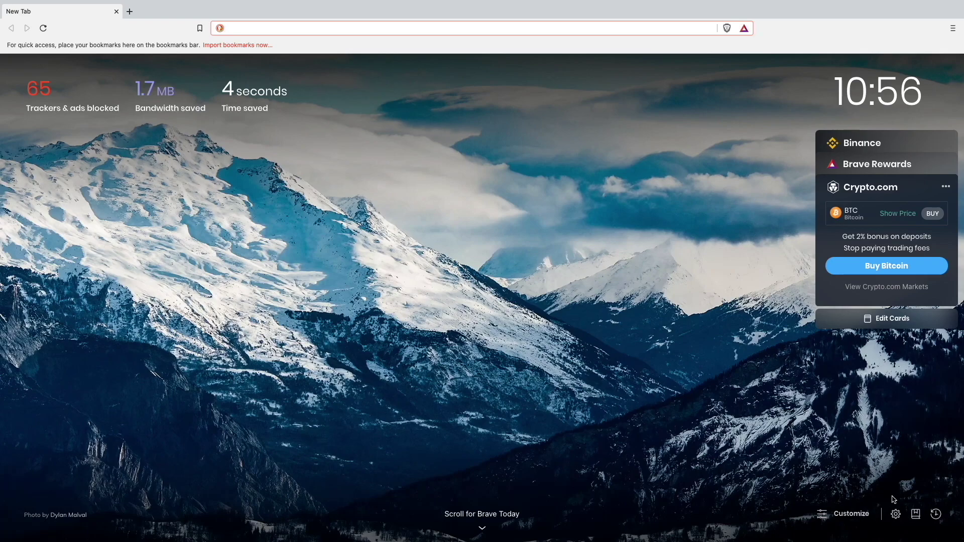
# - Go to brave://settings from the New Tab page's settings gear
pyautogui.click(896, 511)
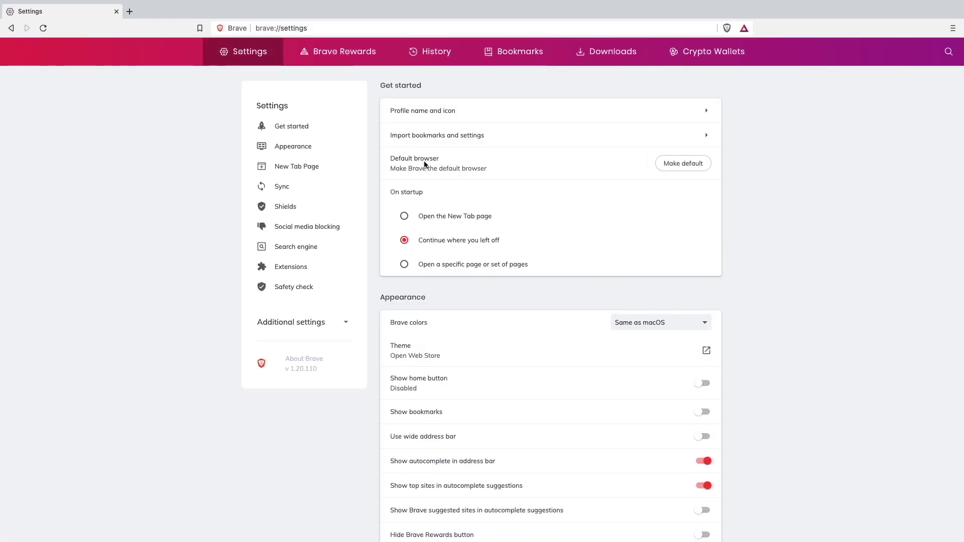
# - On the Brave Rewards page, enable Rewards and begin its introduction tour
pyautogui.click(296, 51)
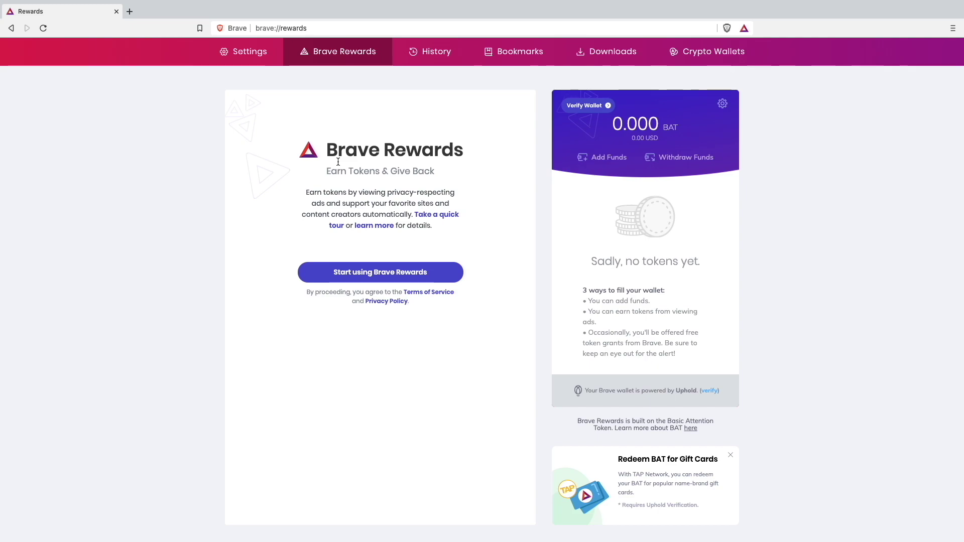
pyautogui.click(351, 272)
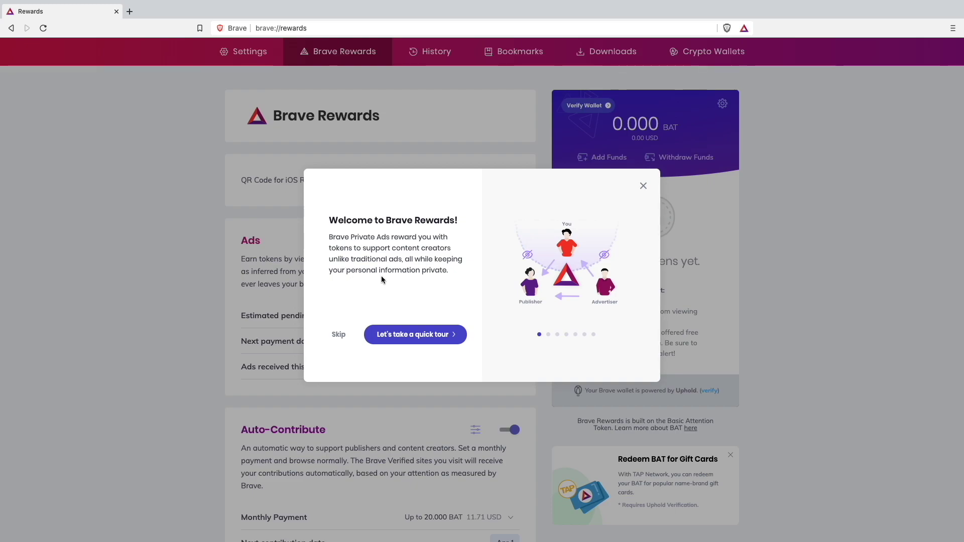
pyautogui.click(418, 334)
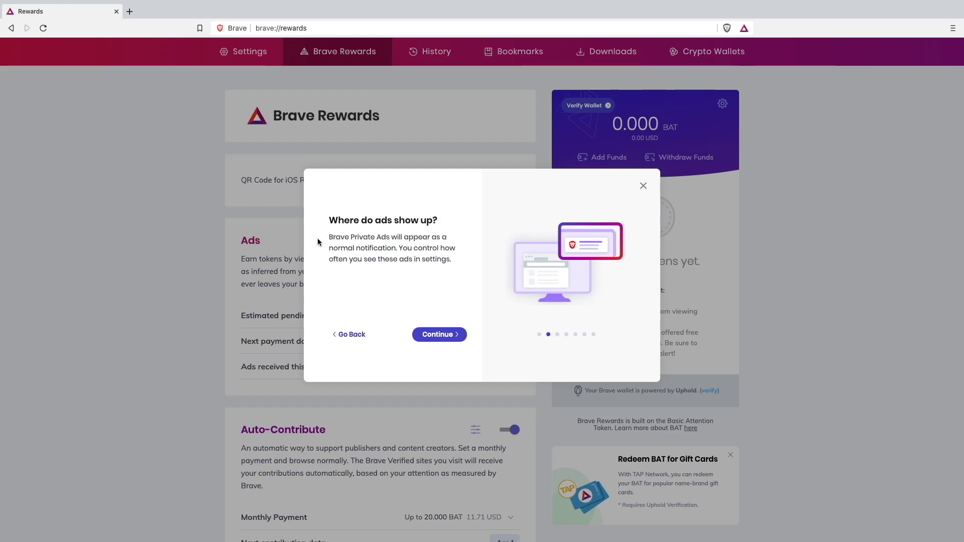
# - Step through the remaining Rewards tour pages, close the tour, and switch Brave Ads off
pyautogui.click(437, 334)
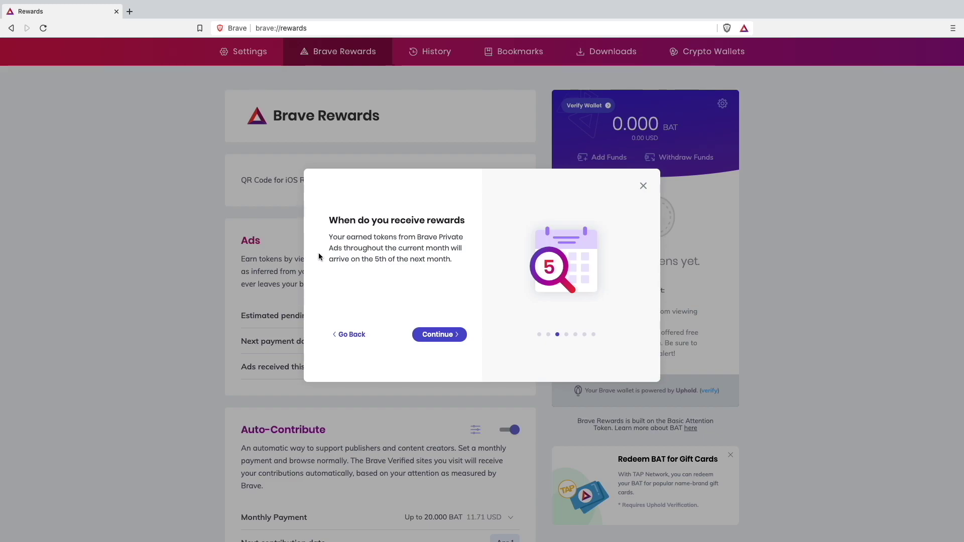
pyautogui.click(453, 335)
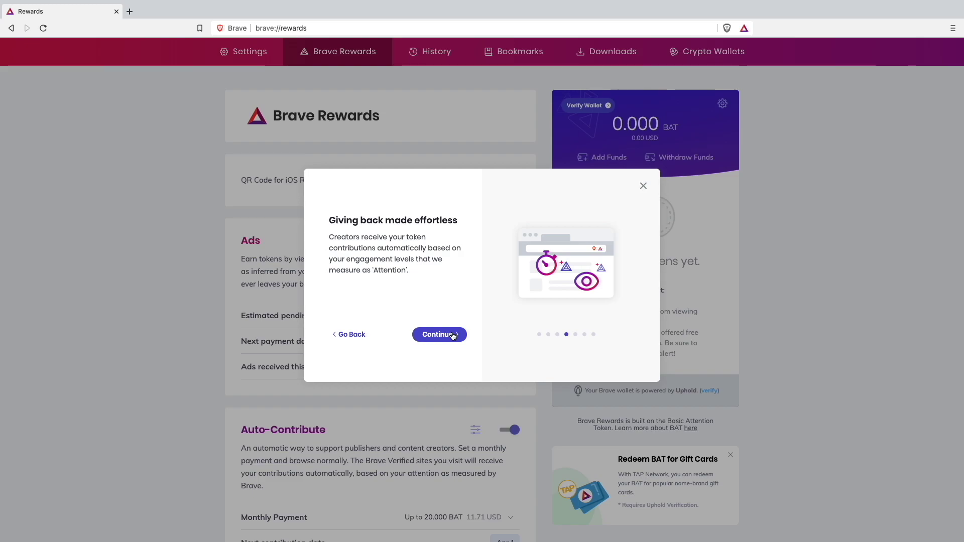
pyautogui.click(453, 336)
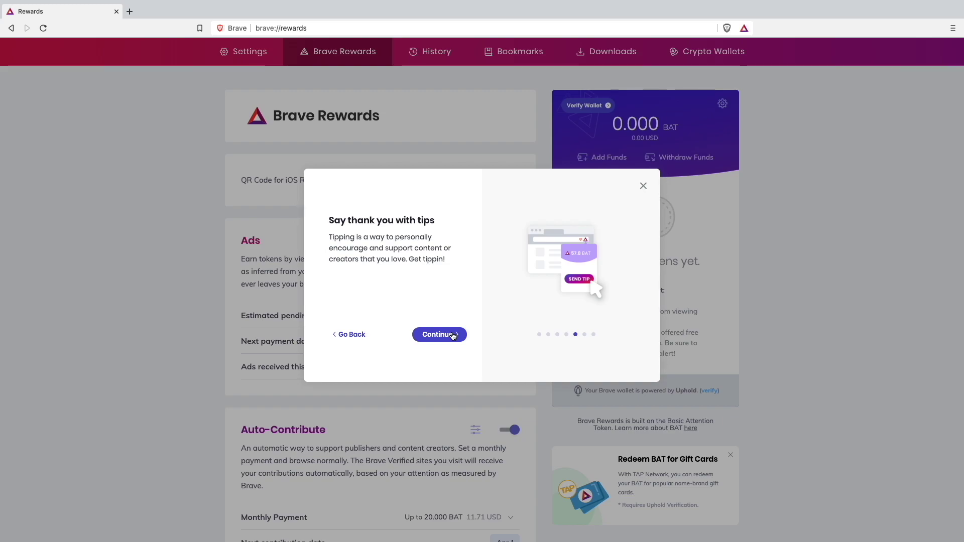
pyautogui.click(453, 336)
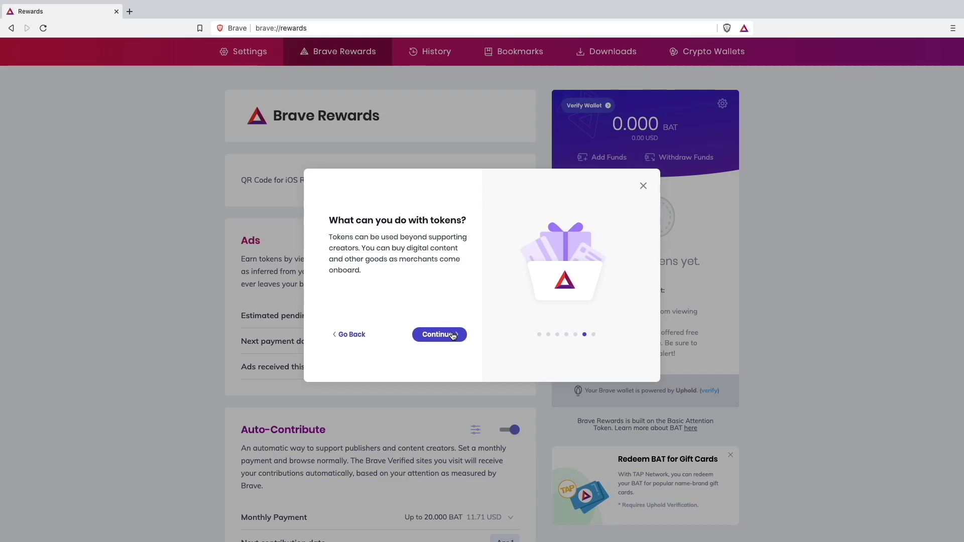
pyautogui.click(122, 206)
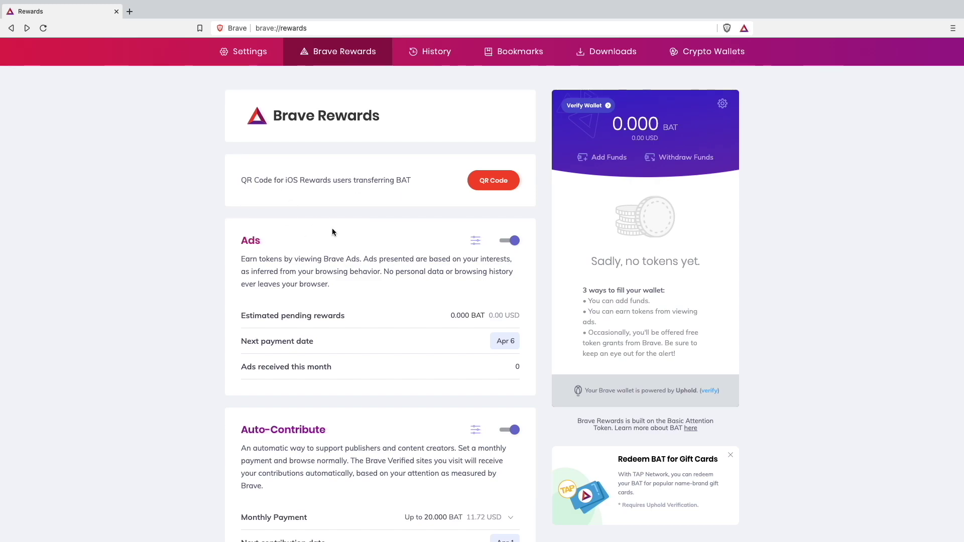
pyautogui.click(513, 243)
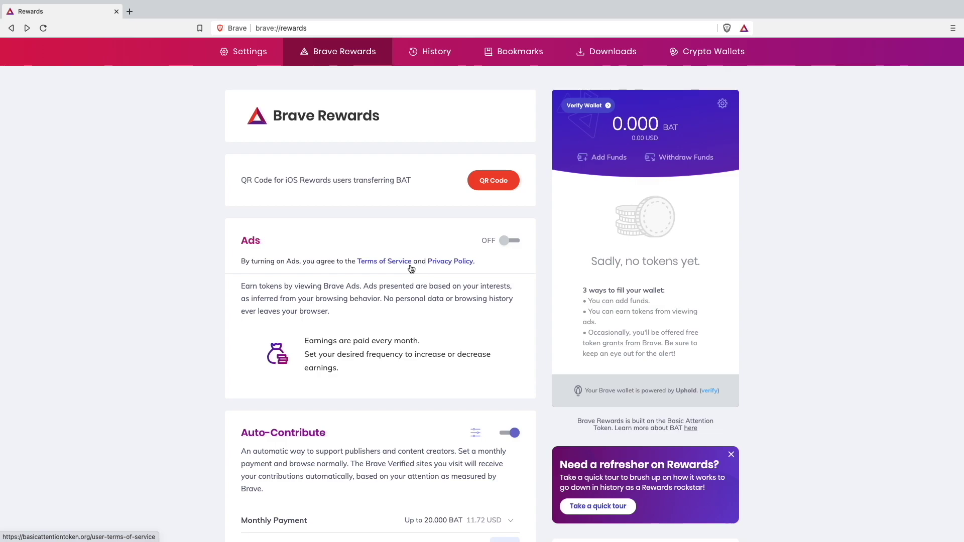
# - Switch Brave Ads back on and bring up its settings, currently at 2 ads per hour
pyautogui.click(508, 240)
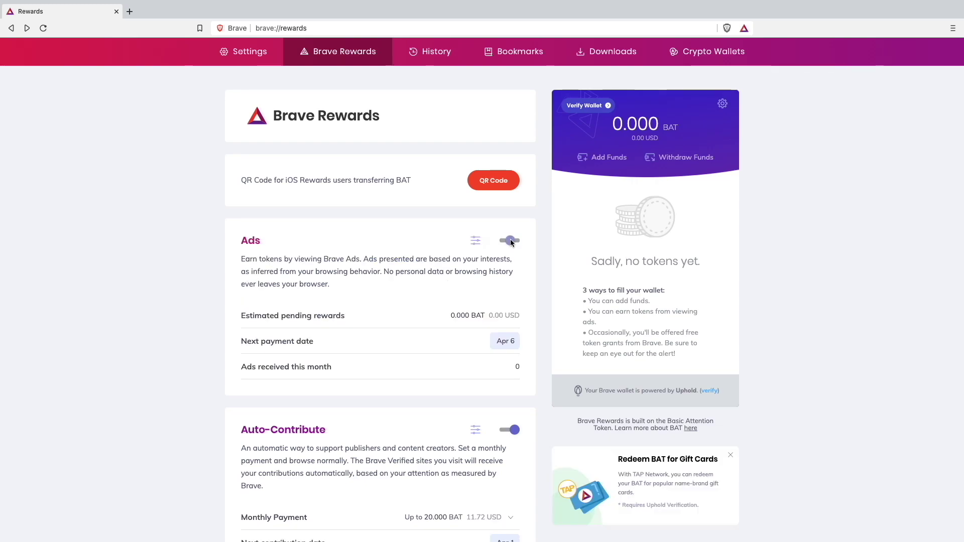
pyautogui.click(475, 241)
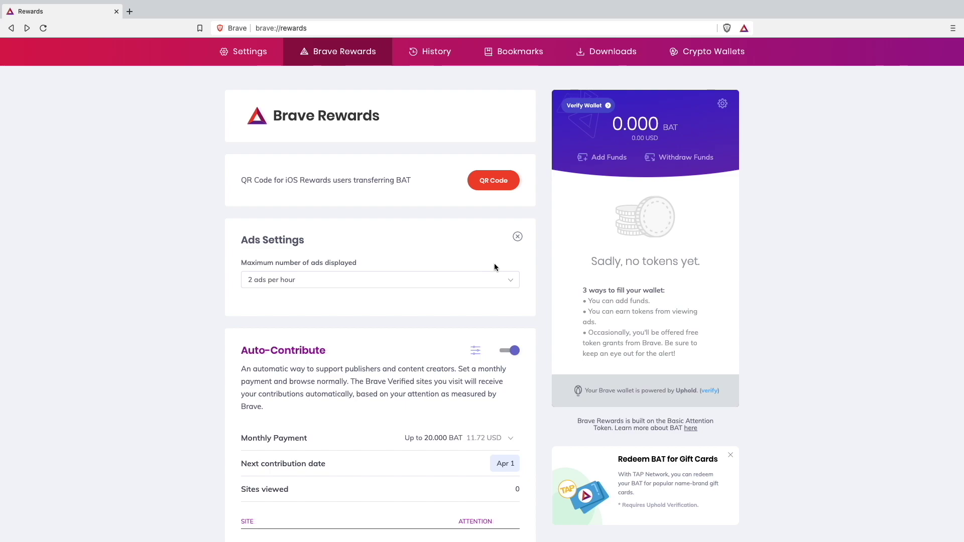
# - Set 'Maximum number of ads displayed' to 5 ads per hour
pyautogui.click(483, 279)
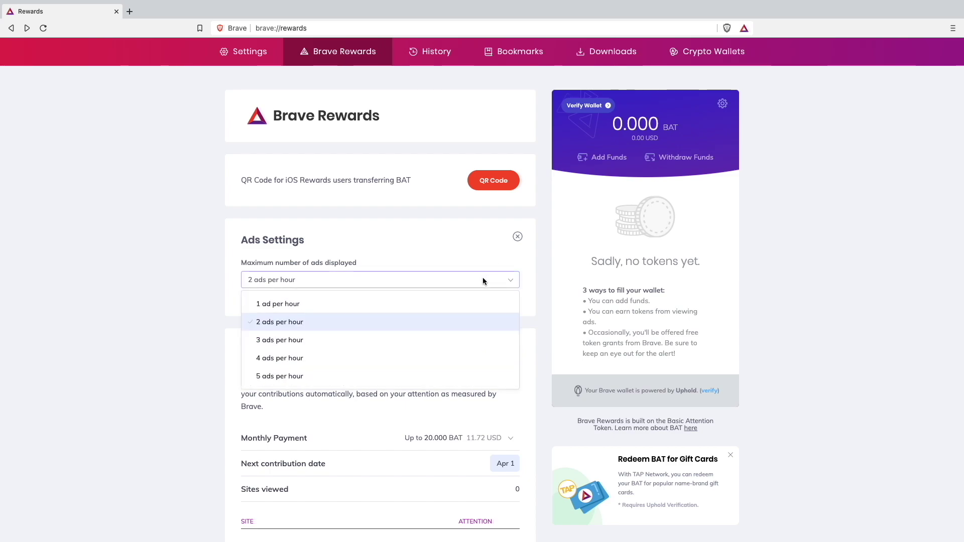
pyautogui.click(271, 377)
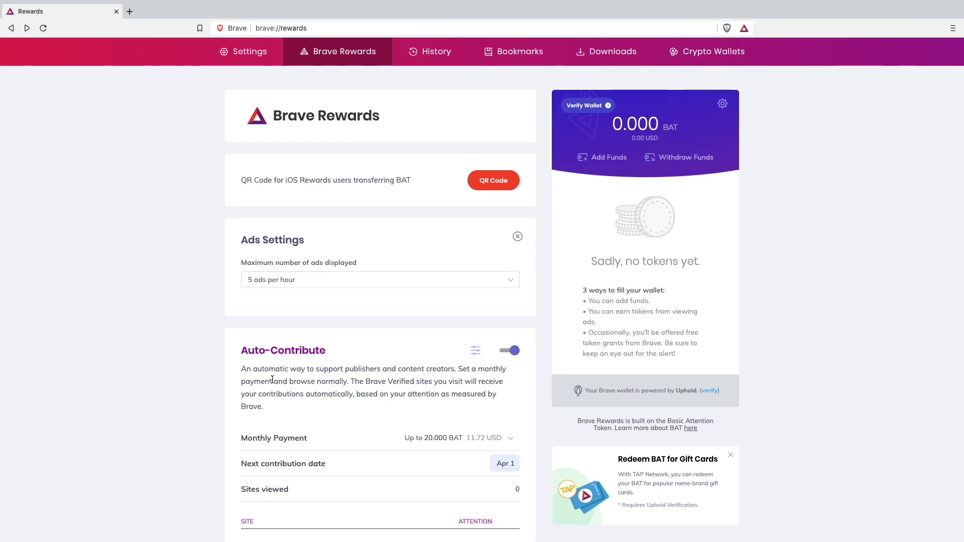
pyautogui.scroll(-3, 272, 380)
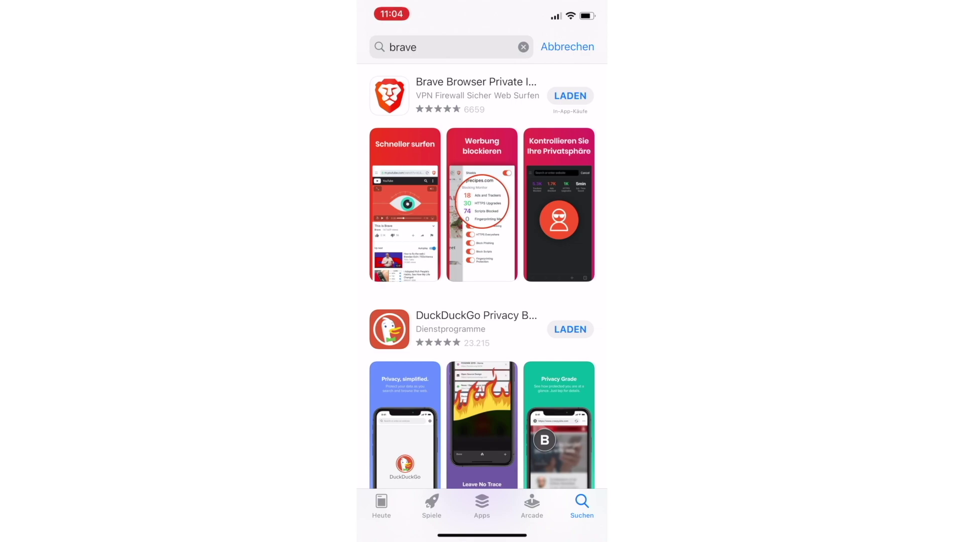
# - Get the Brave Browser app from the App Store 'brave' search results
pyautogui.click(570, 95)
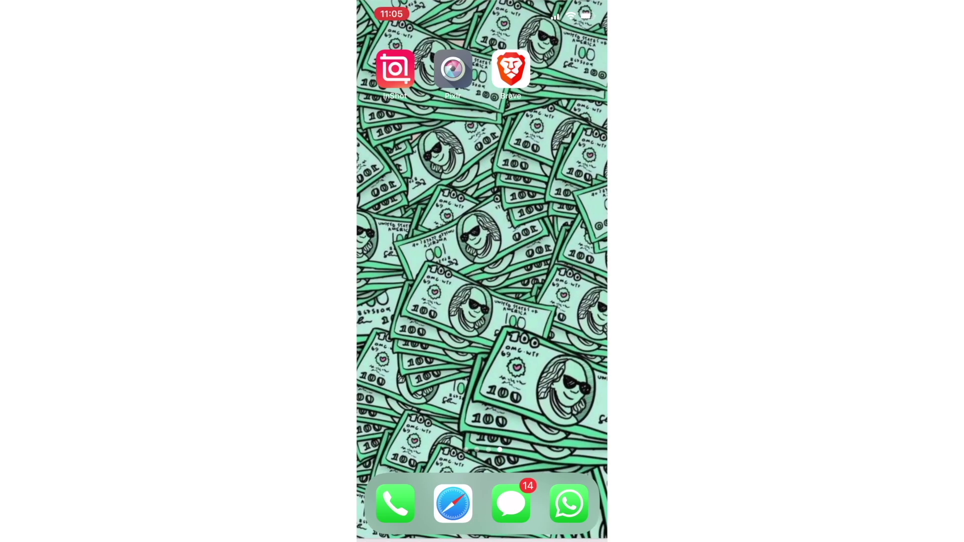
# - Launch Brave on the iPhone, keep the default search engine, and continue past the tracker introduction
pyautogui.click(511, 69)
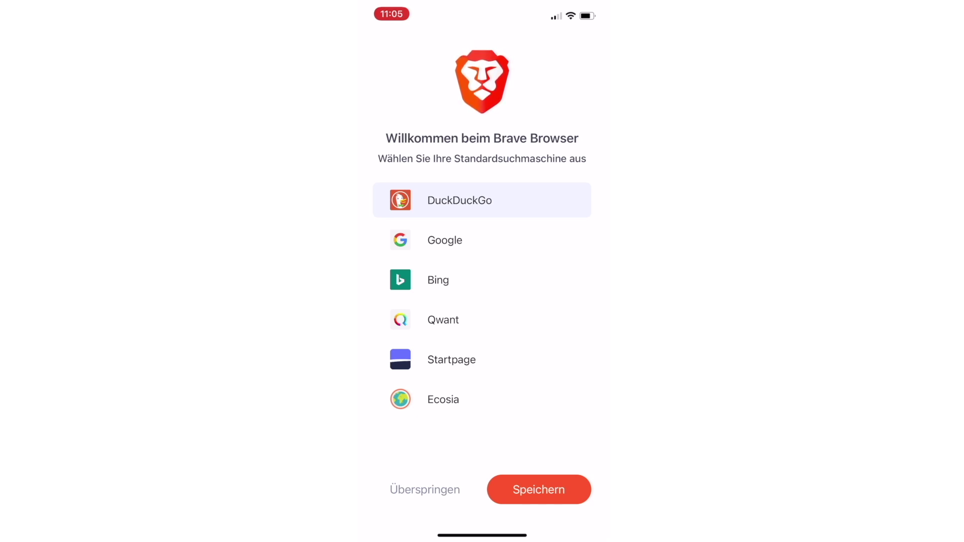
pyautogui.click(538, 489)
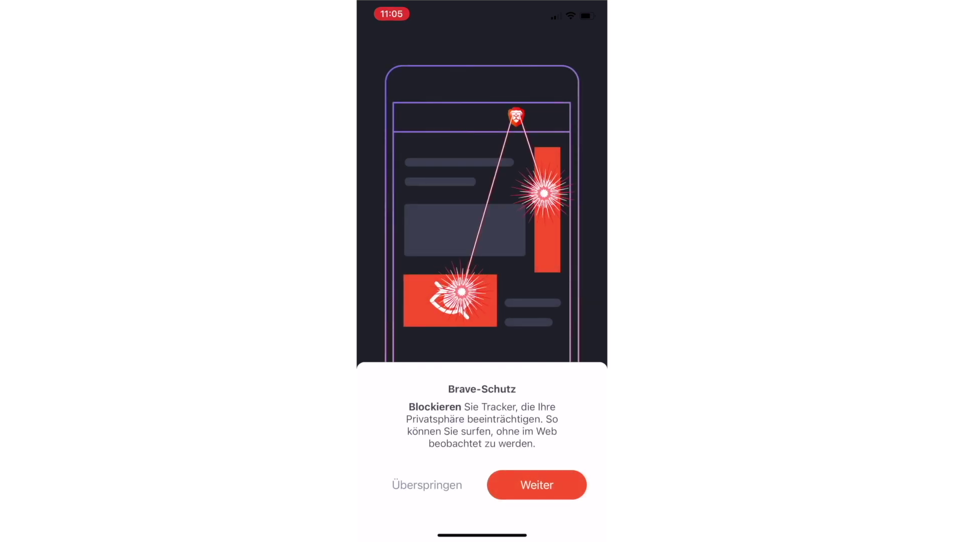
pyautogui.click(537, 485)
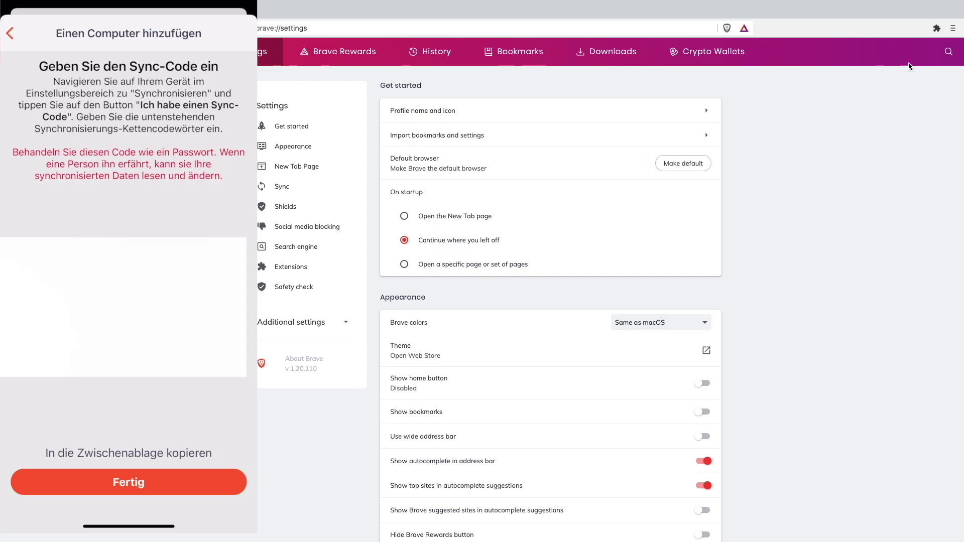
# - Find sync via a 'syn' settings search, join with the iPhone's sync code, and view devices
pyautogui.click(946, 51)
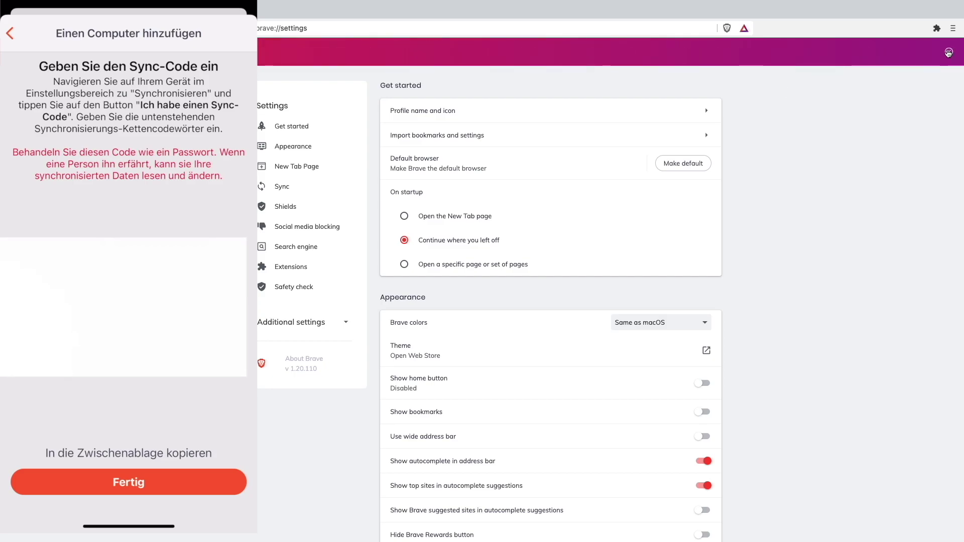
pyautogui.write('syn')
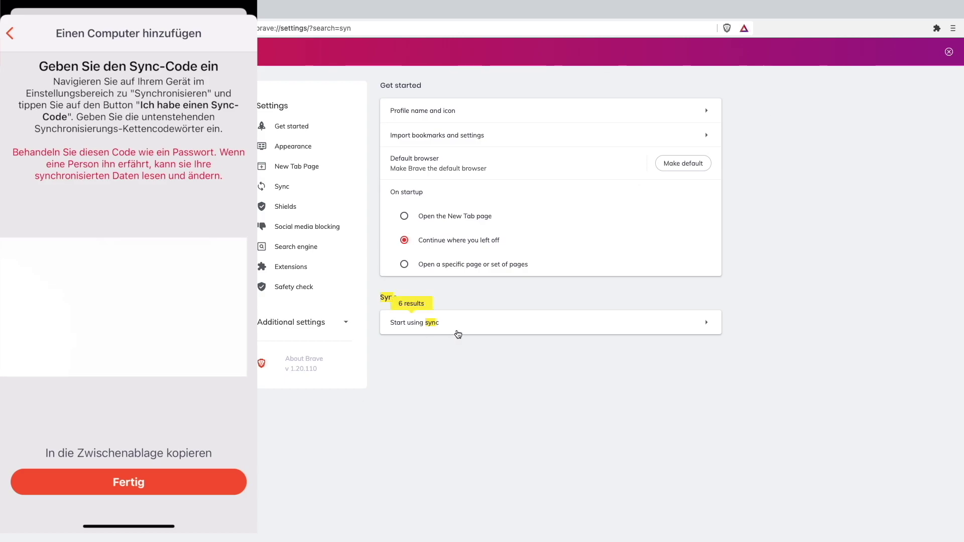
pyautogui.click(456, 331)
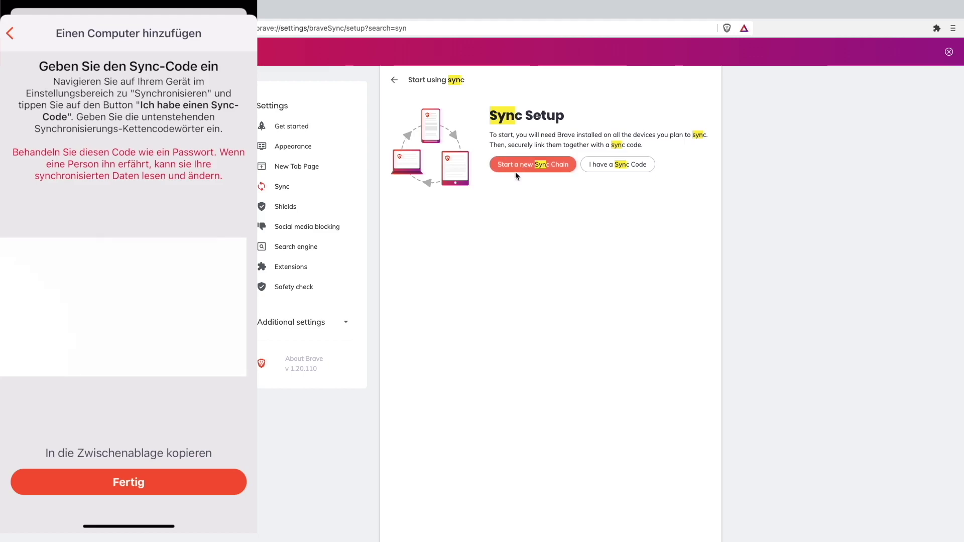
pyautogui.click(611, 169)
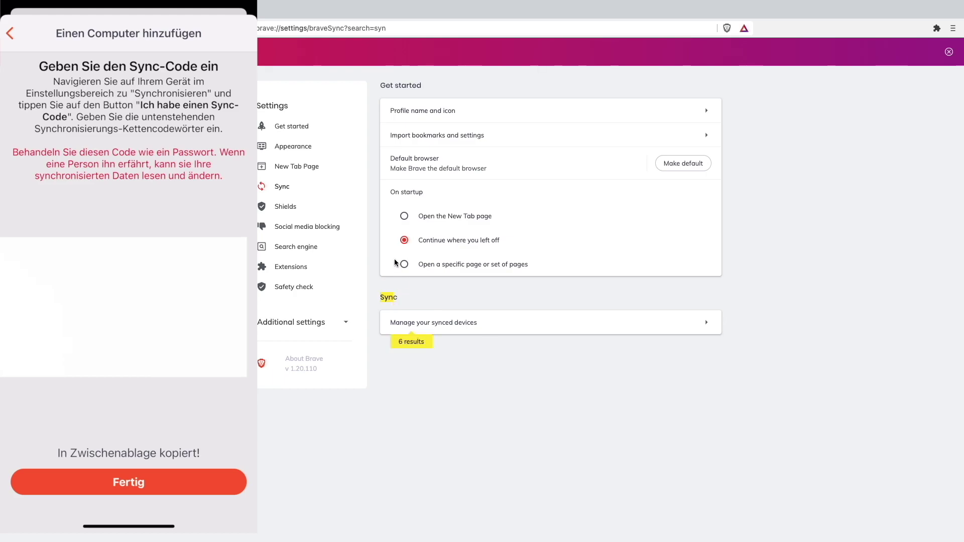
pyautogui.click(552, 322)
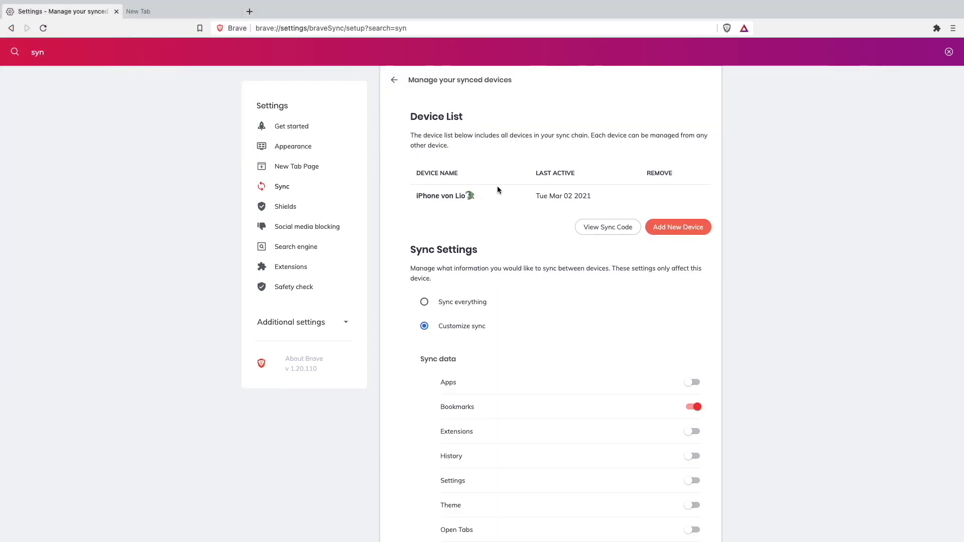
# - Return from the synced devices list to the filtered sync settings page
pyautogui.hotkey('alt', 'Left')
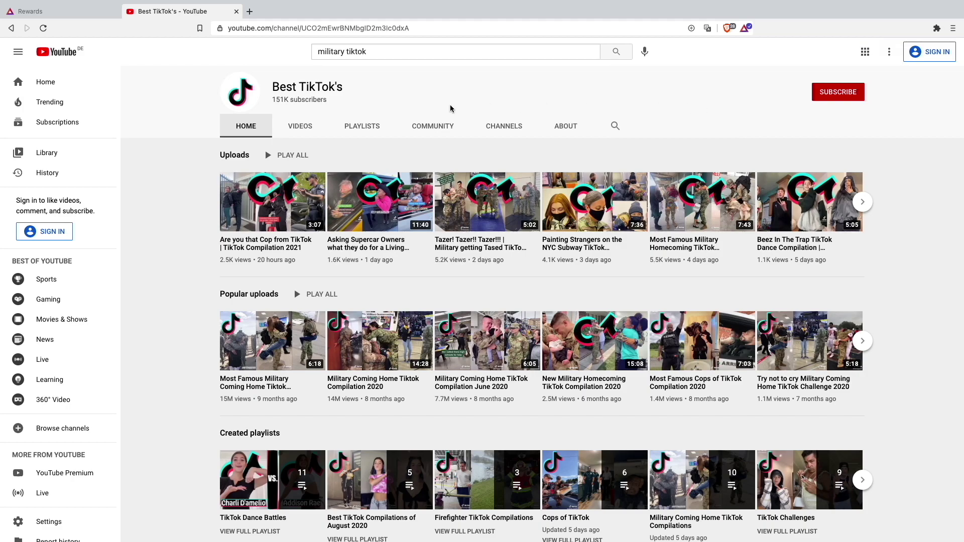
# - Show the Brave Rewards panel to check whether Best TikTok's is a verified creator
pyautogui.click(746, 29)
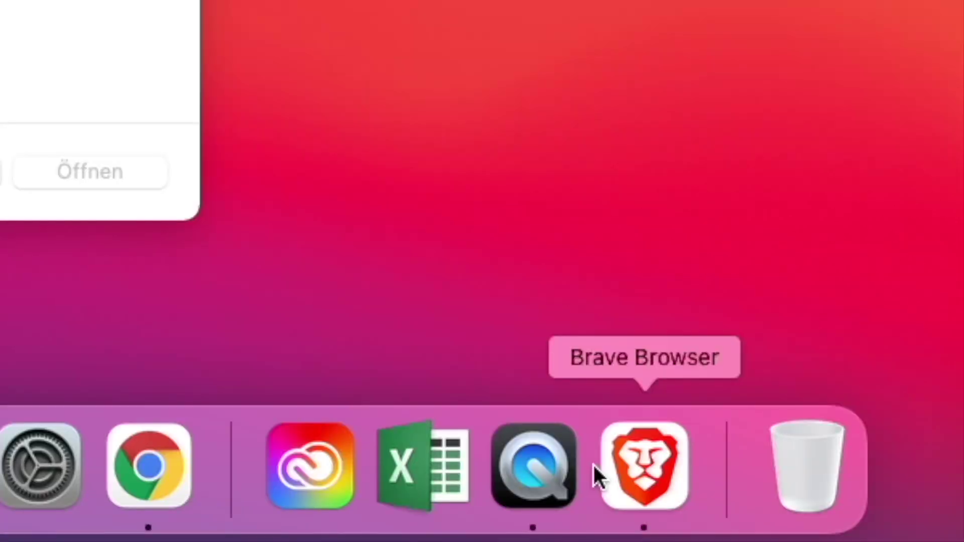
# - Open a new Brave private window from the Dock icon and make it full screen
pyautogui.rightClick(639, 467)
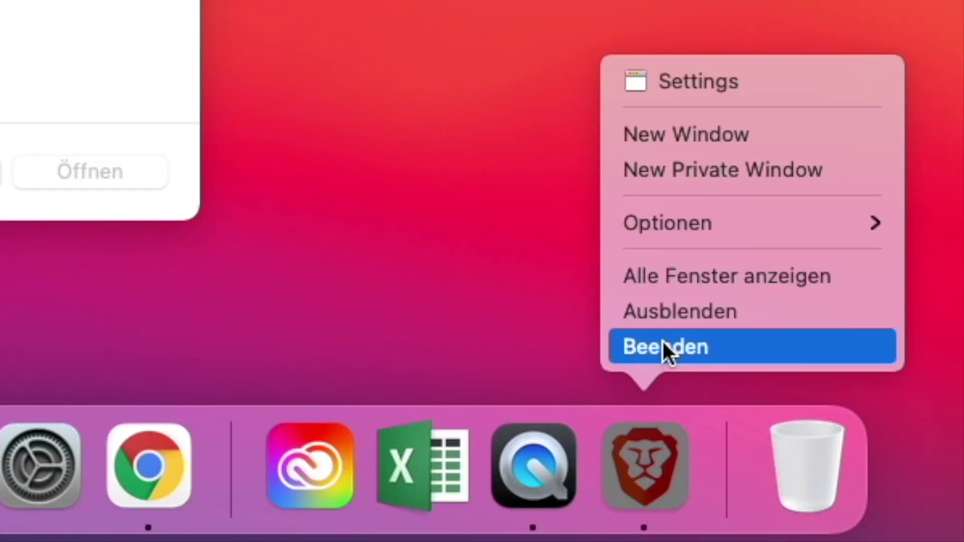
pyautogui.click(679, 173)
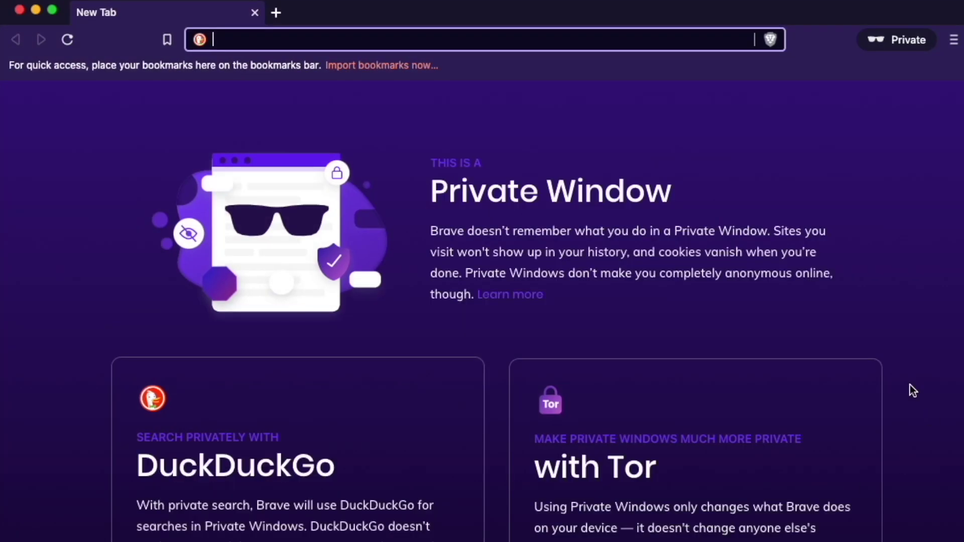
pyautogui.click(51, 10)
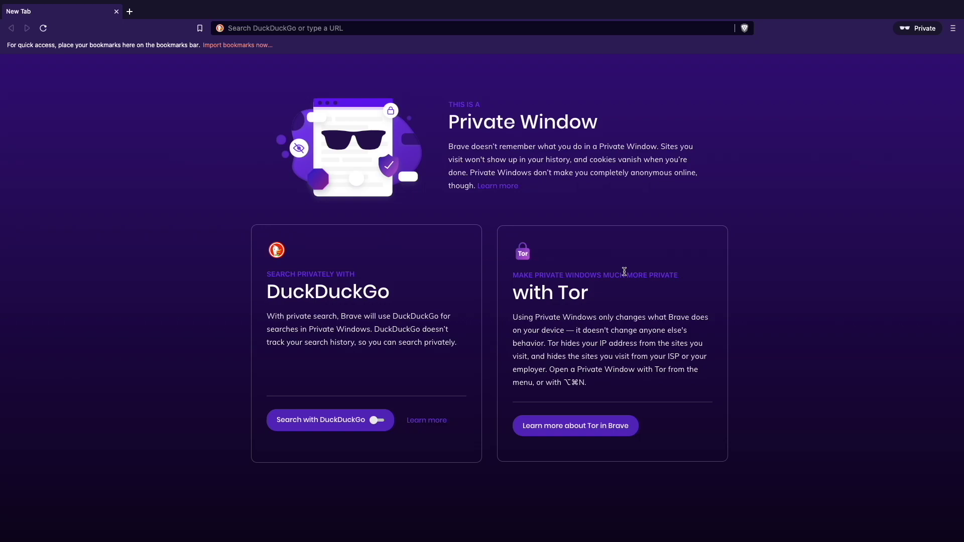
# - Close the private window with Cmd+W to return to the regular New Tab page
pyautogui.press('super+w')
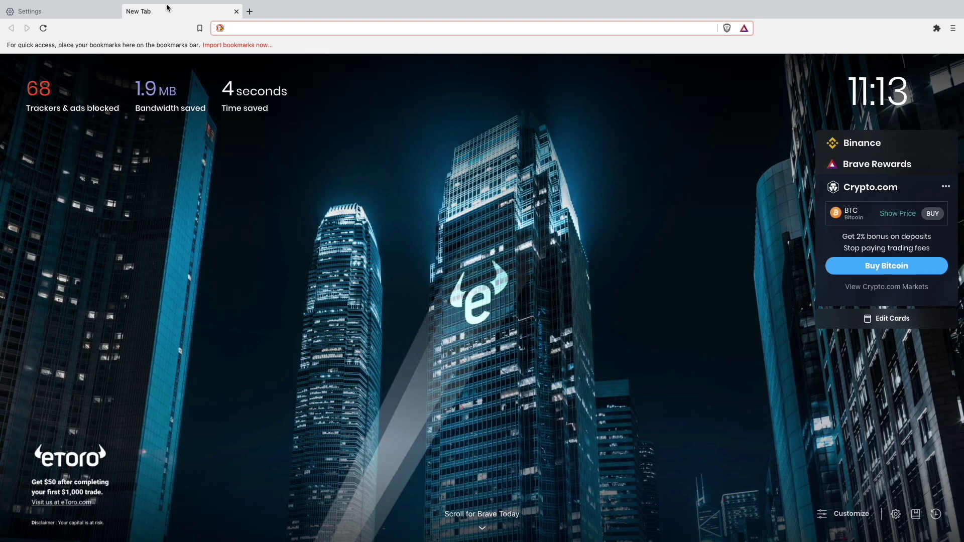
pyautogui.moveTo(235, 2)
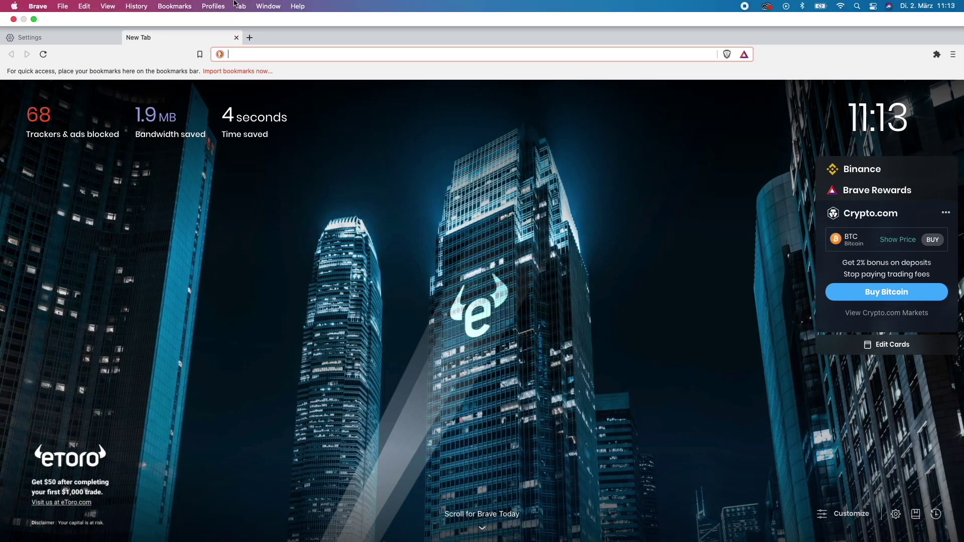